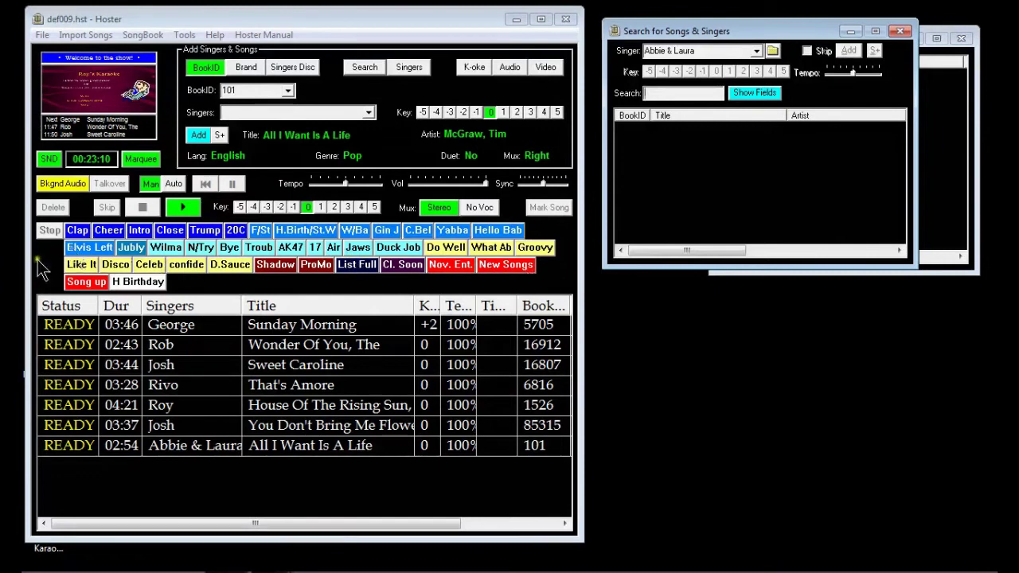
Step: Turn on the Background Audio Player, select "Wonder Of You, The" in the song list, and switch Talkover on and back off
click(59, 182)
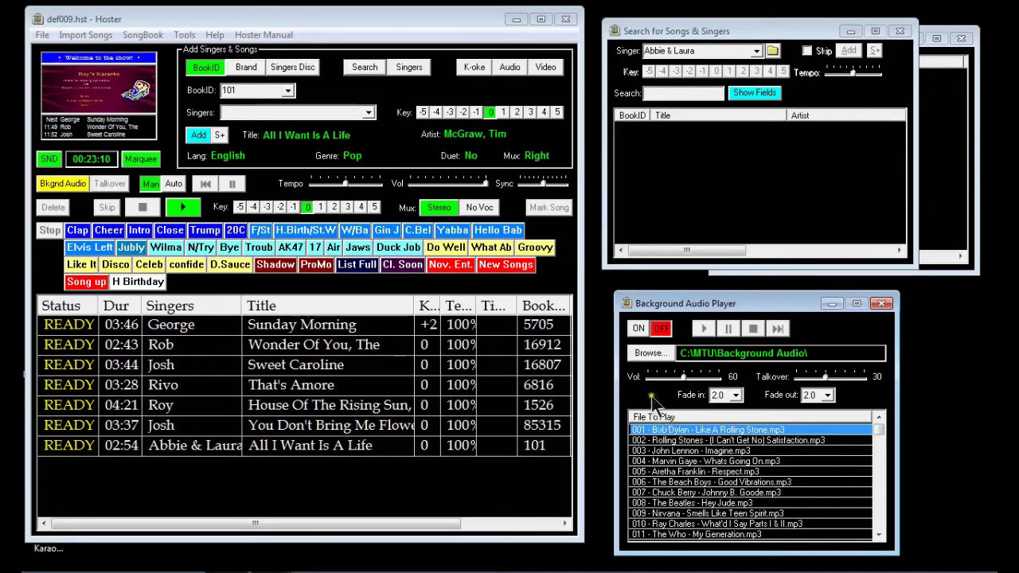
click(638, 330)
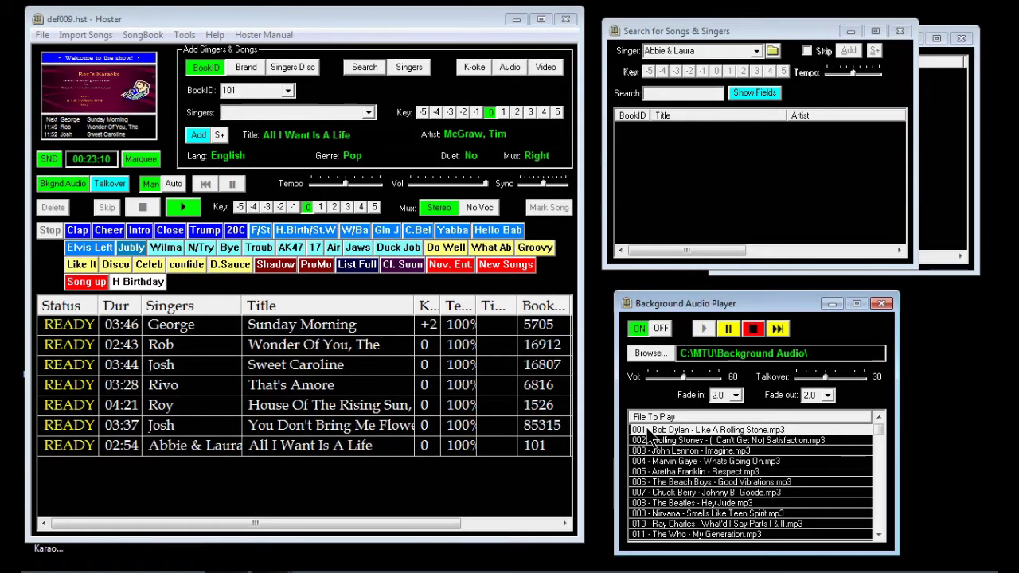
click(261, 348)
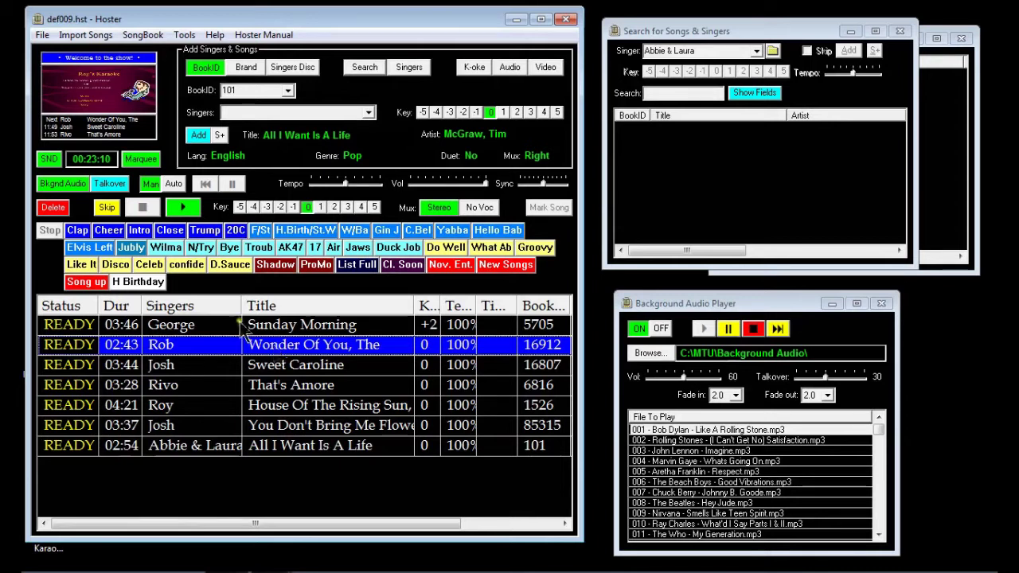
click(110, 183)
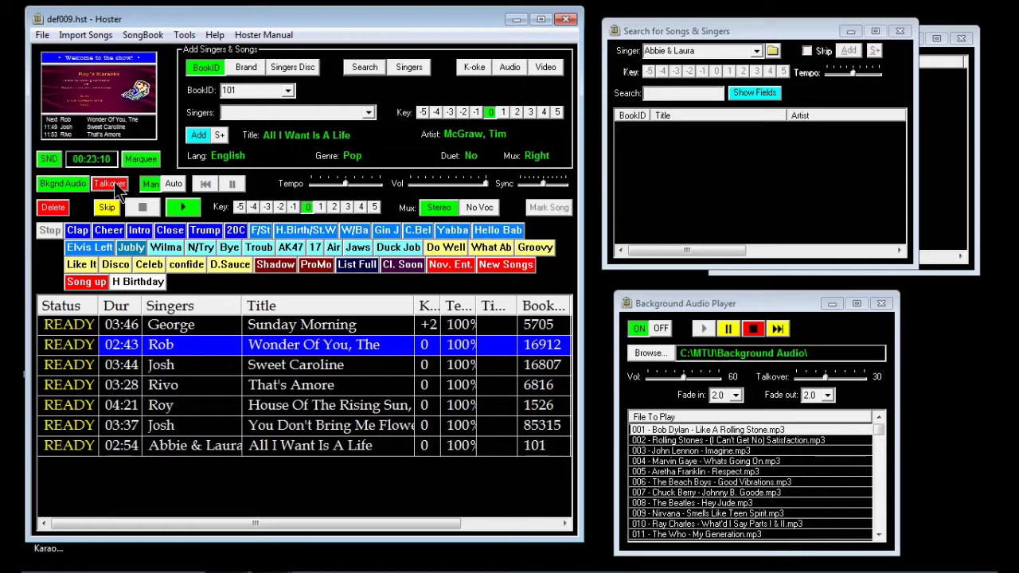
click(111, 184)
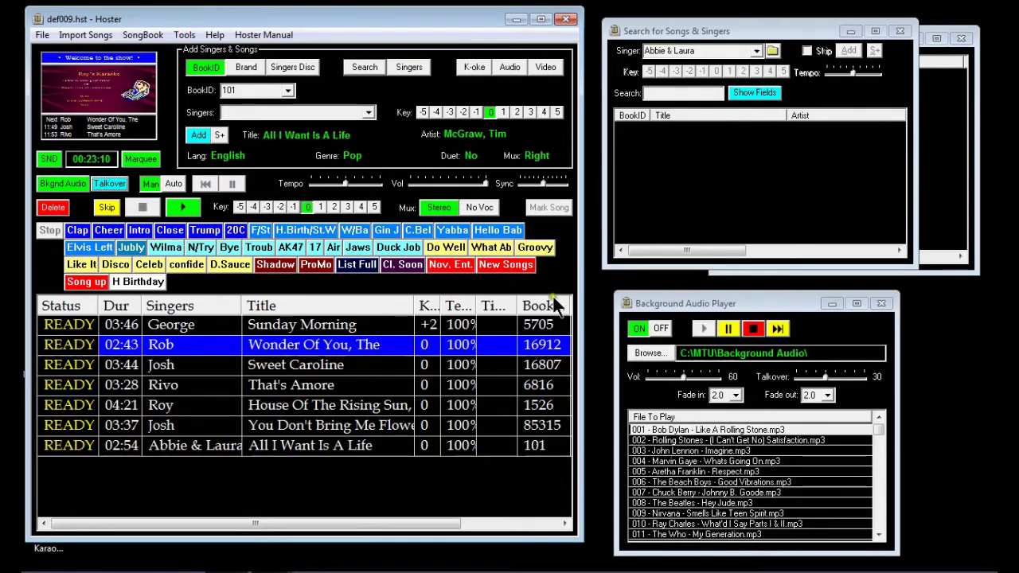
Step: Play the F/St sound effect and stop it
click(259, 236)
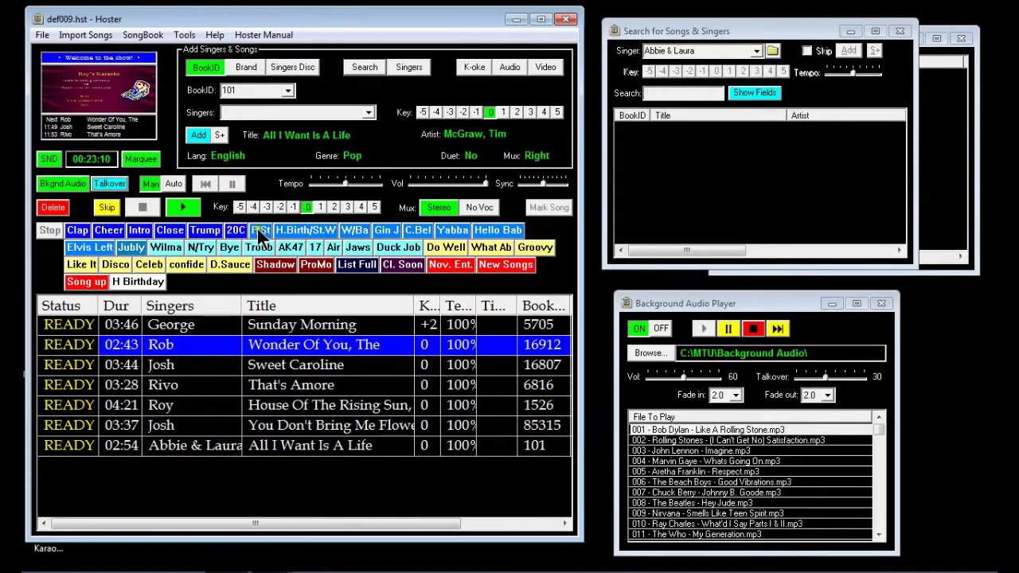
click(260, 234)
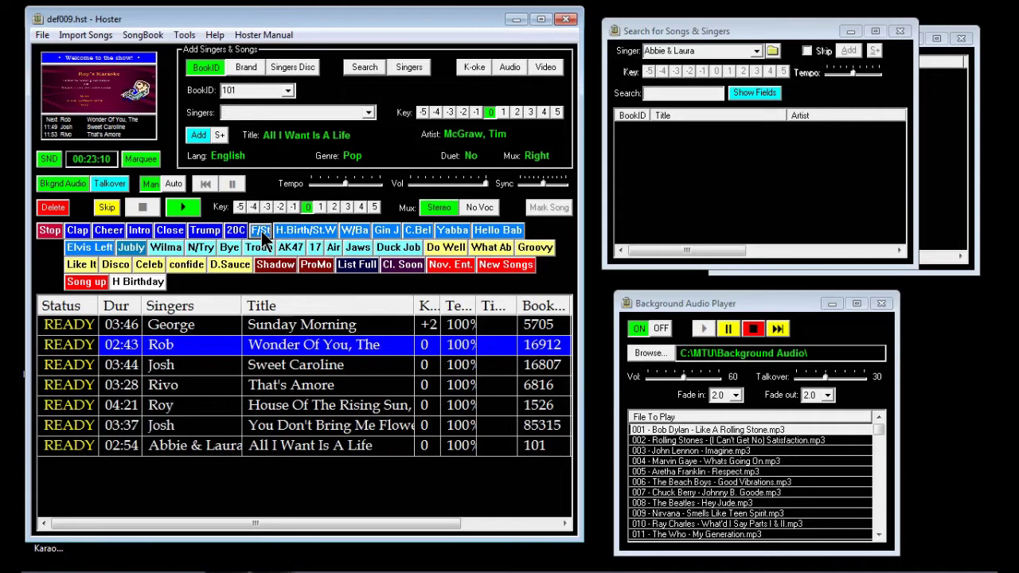
click(50, 231)
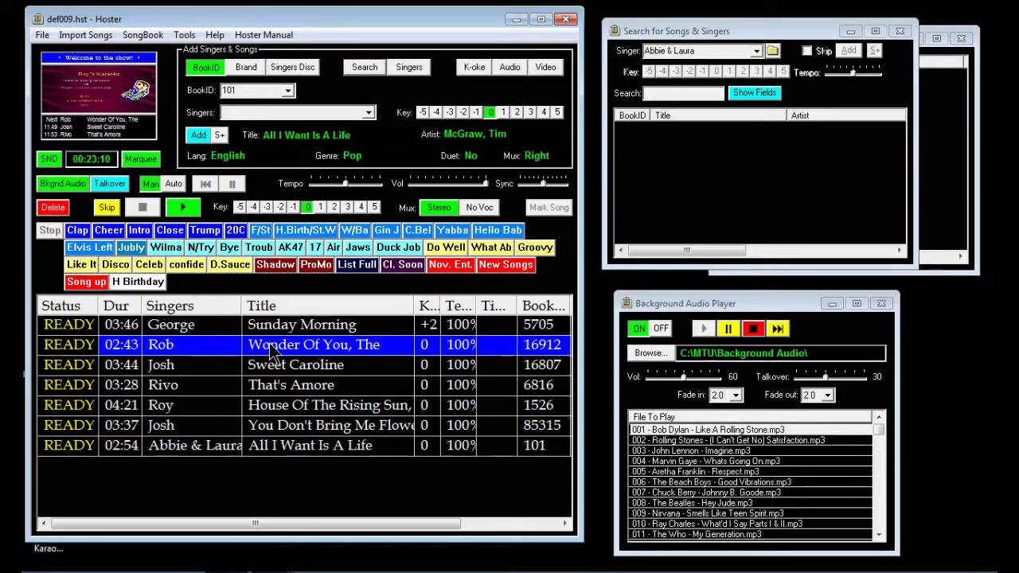
Step: Play and stop "Wonder Of You, The", following it with the Elvis Left and Like It sound effects
click(184, 208)
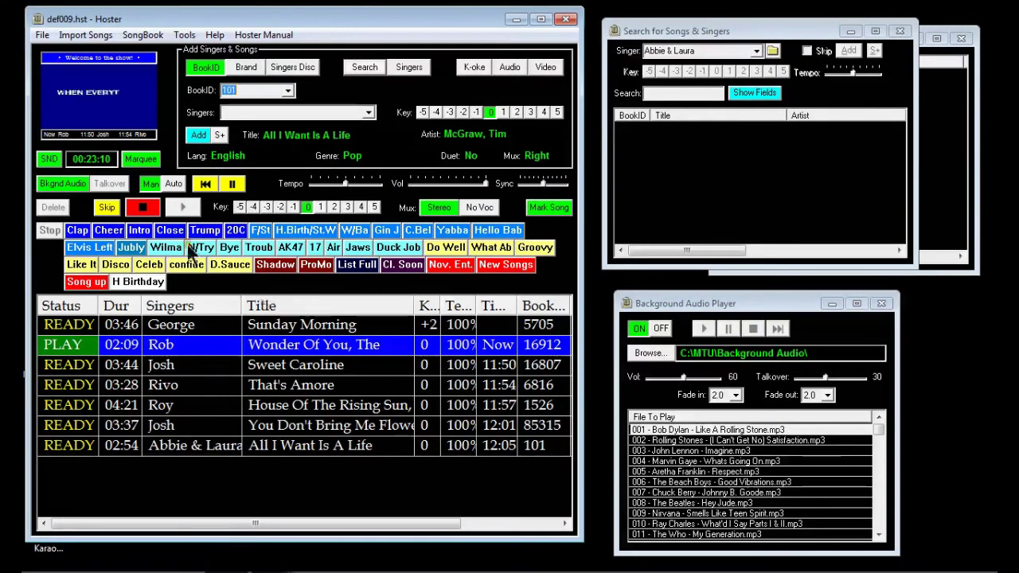
click(143, 208)
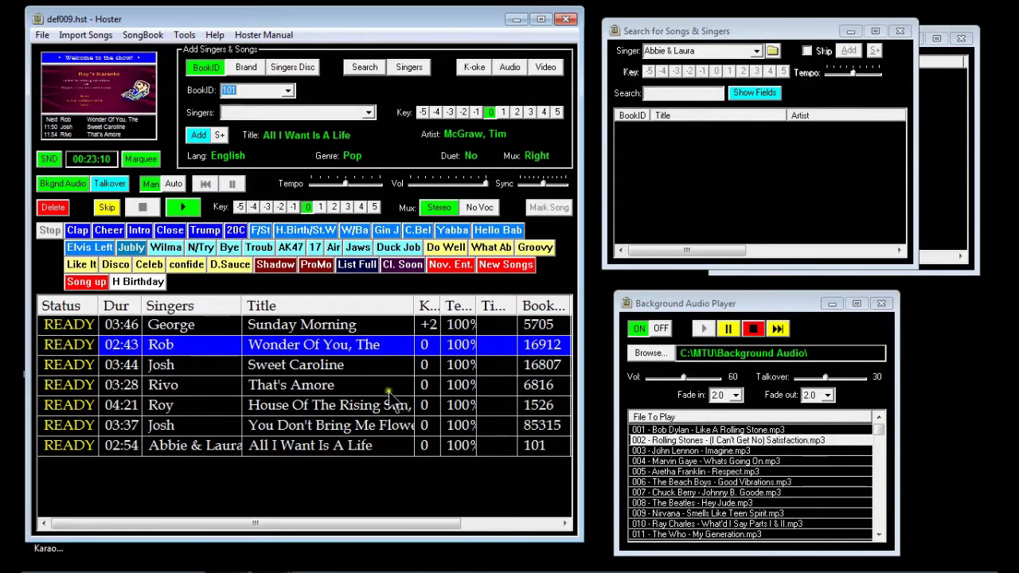
click(91, 245)
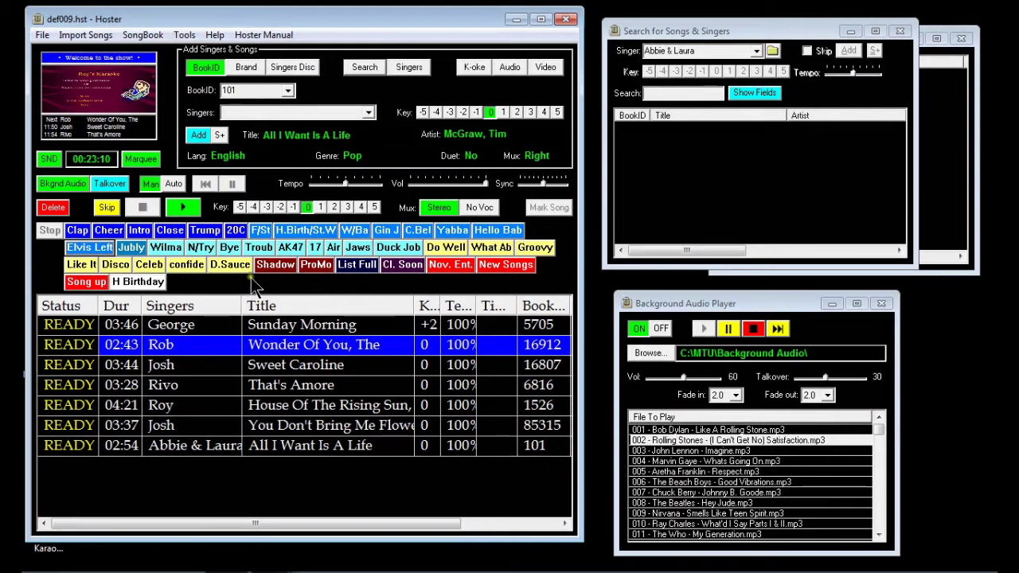
click(84, 264)
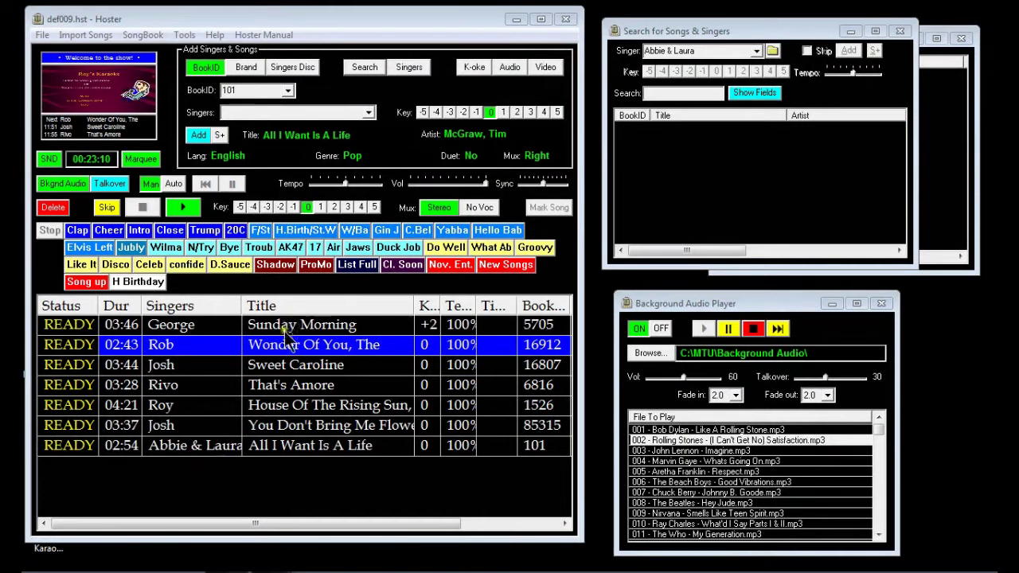
Step: Start playing "Sweet Caroline" from the song list
click(263, 370)
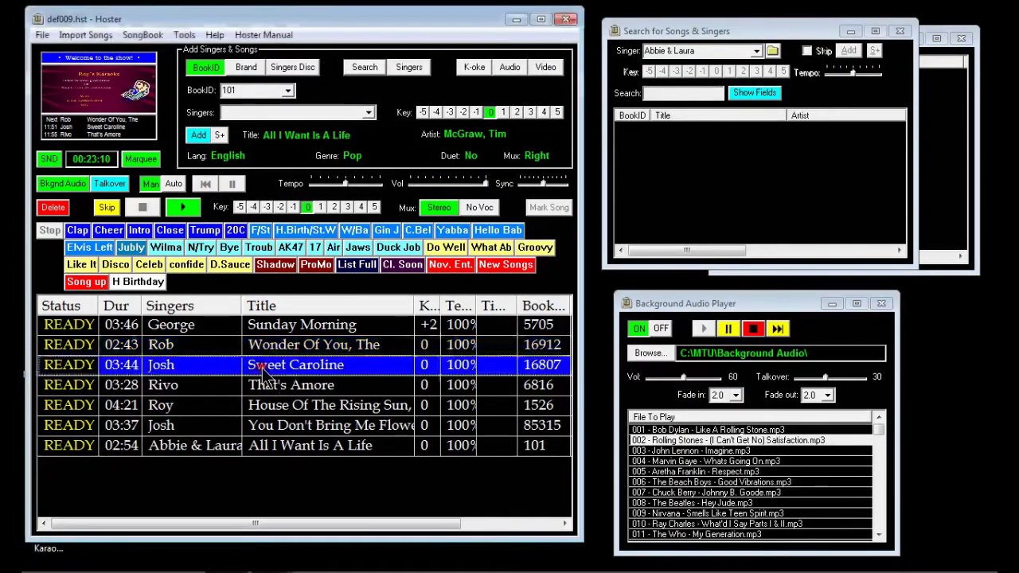
click(177, 206)
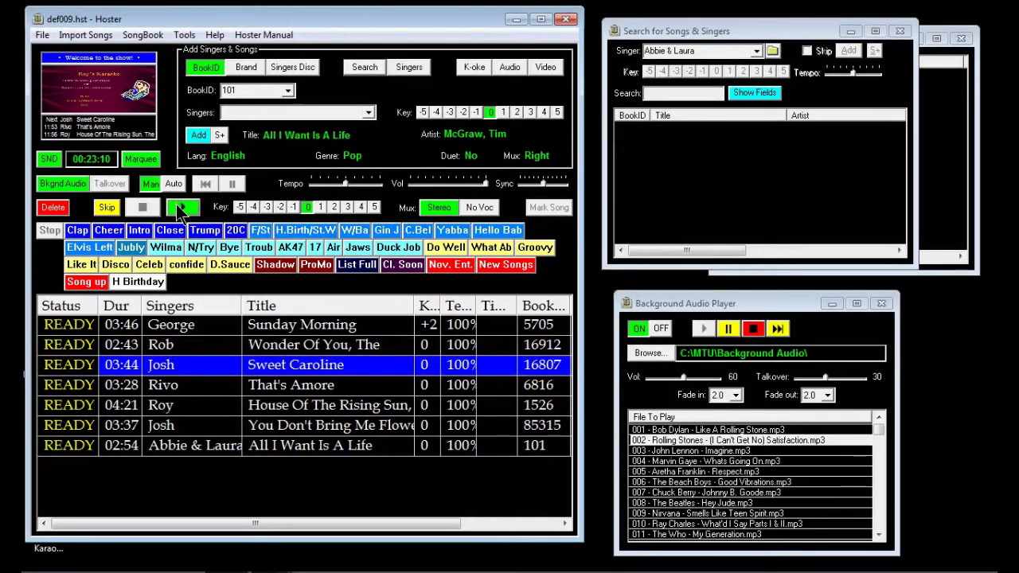
click(180, 208)
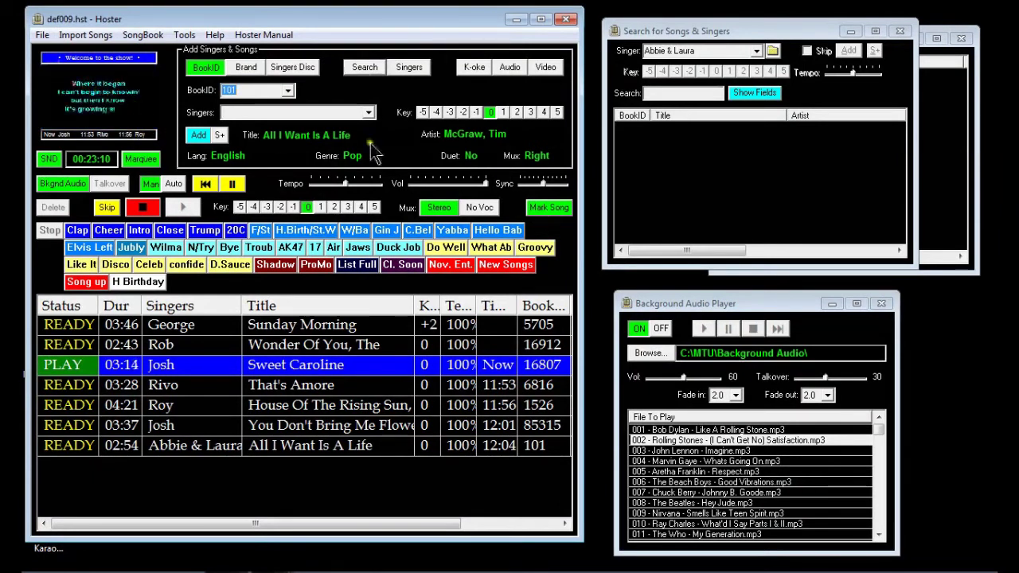
Step: Mark the playing song with the personal note "lyrick broken" and stop its playback
click(547, 210)
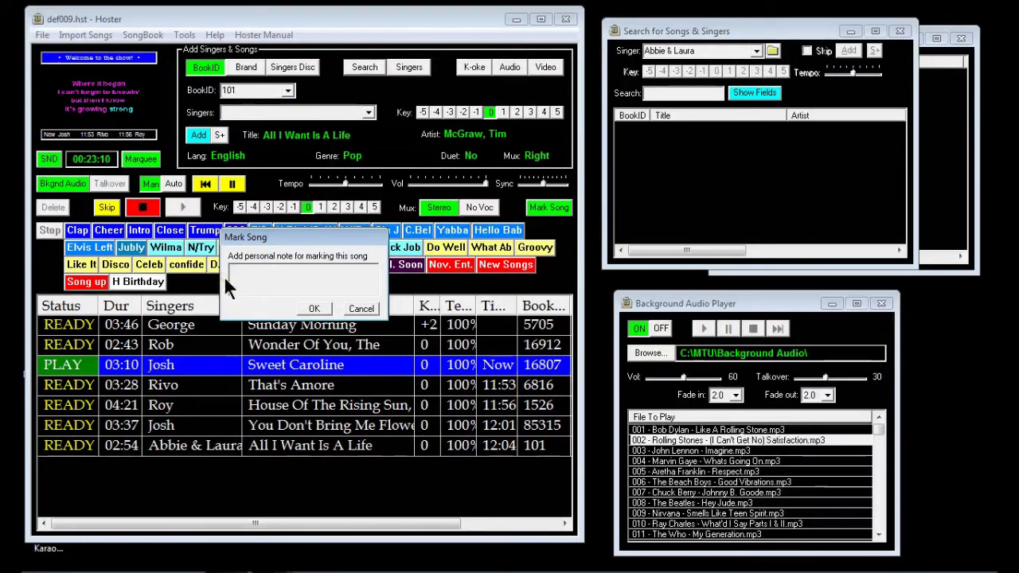
text(W)
text(ic)
text(k )
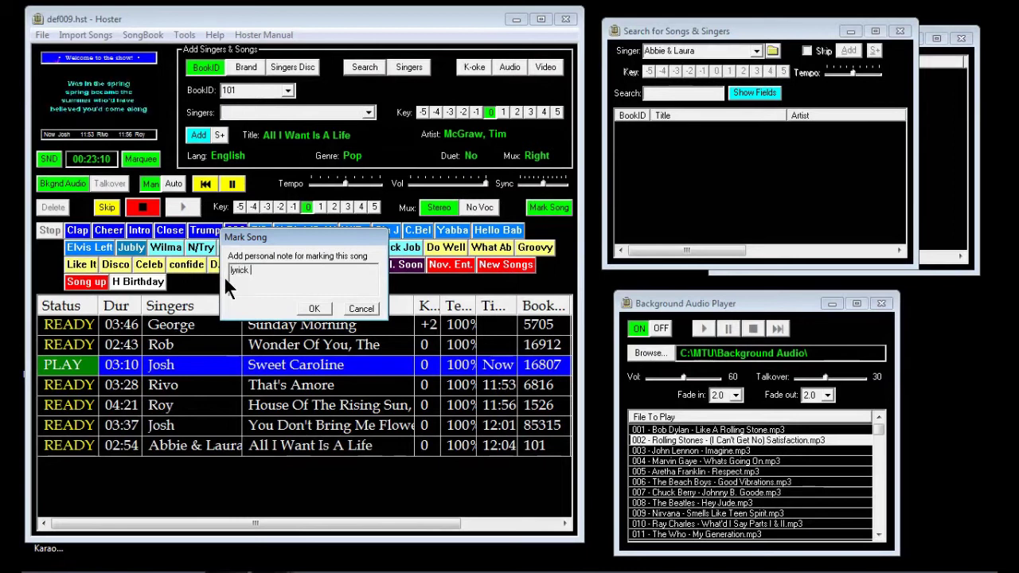
text(broken)
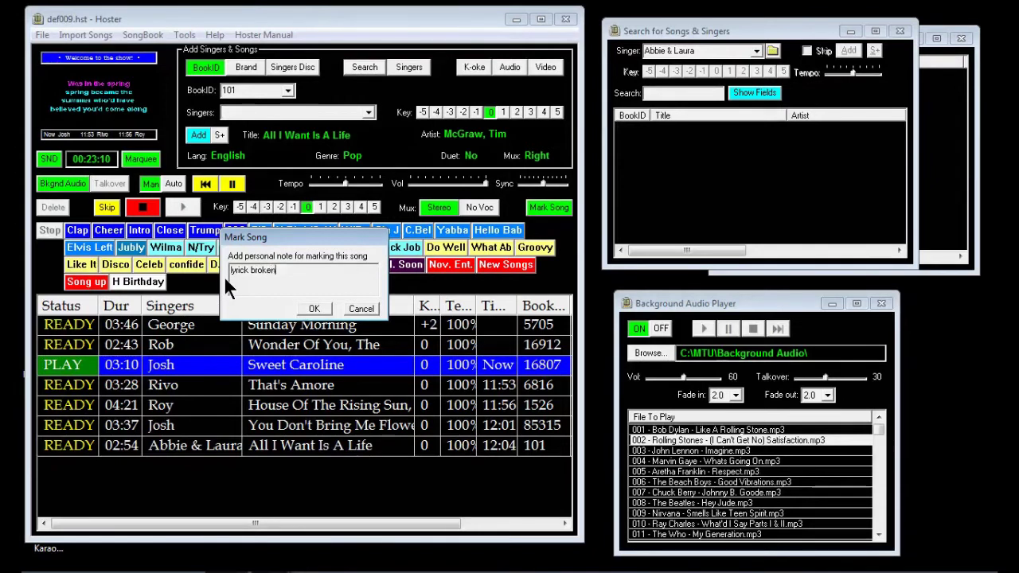
click(315, 308)
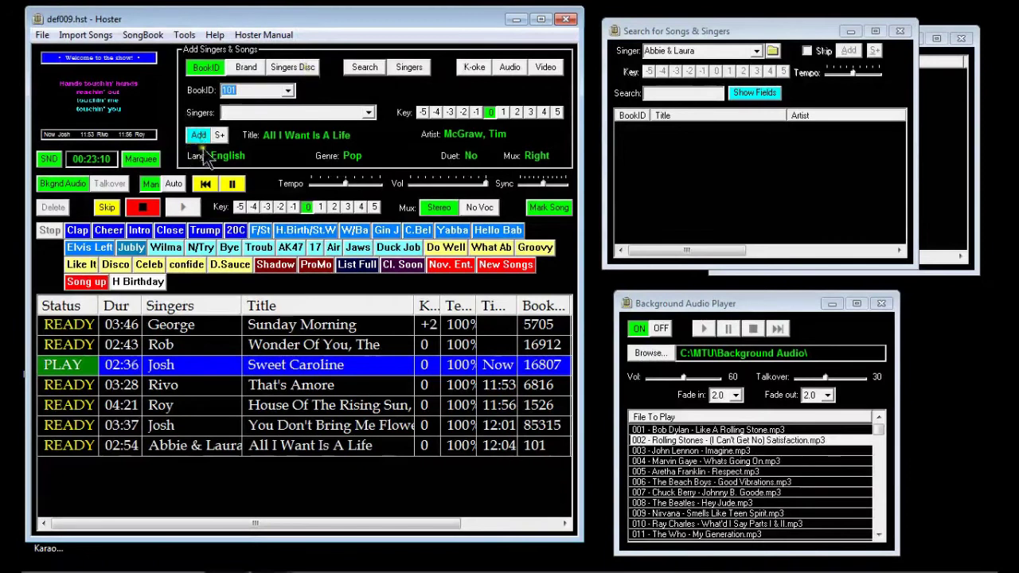
click(147, 210)
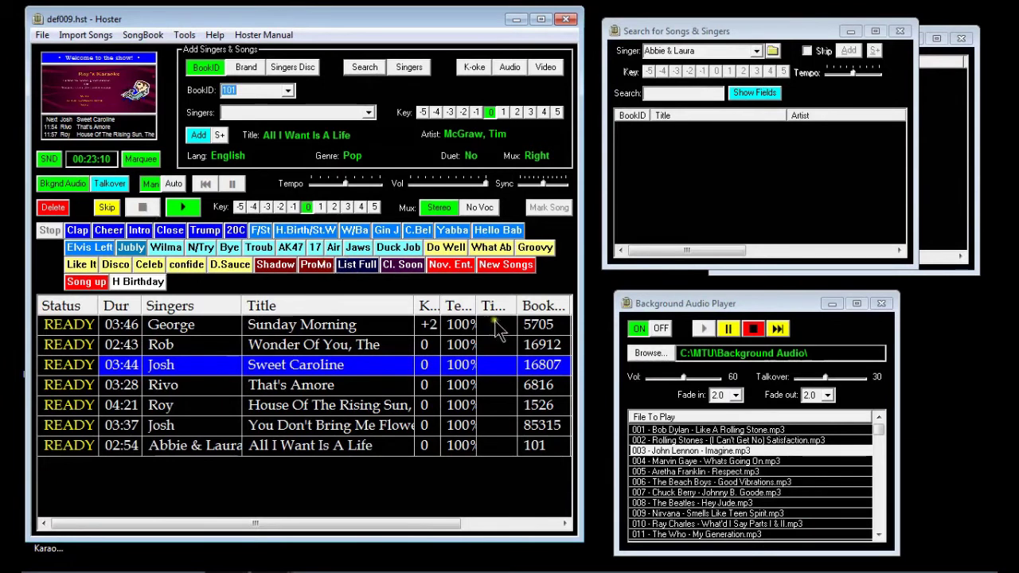
Step: Add a Singers Disc song with track 2 and title "Let it go" for the fourth listed singer
click(292, 67)
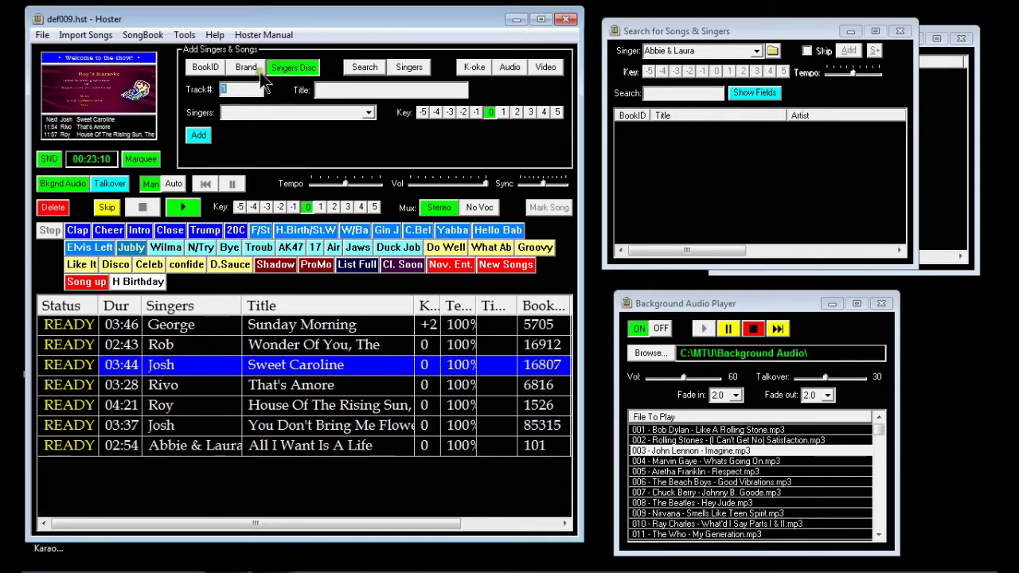
click(226, 88)
text(2)
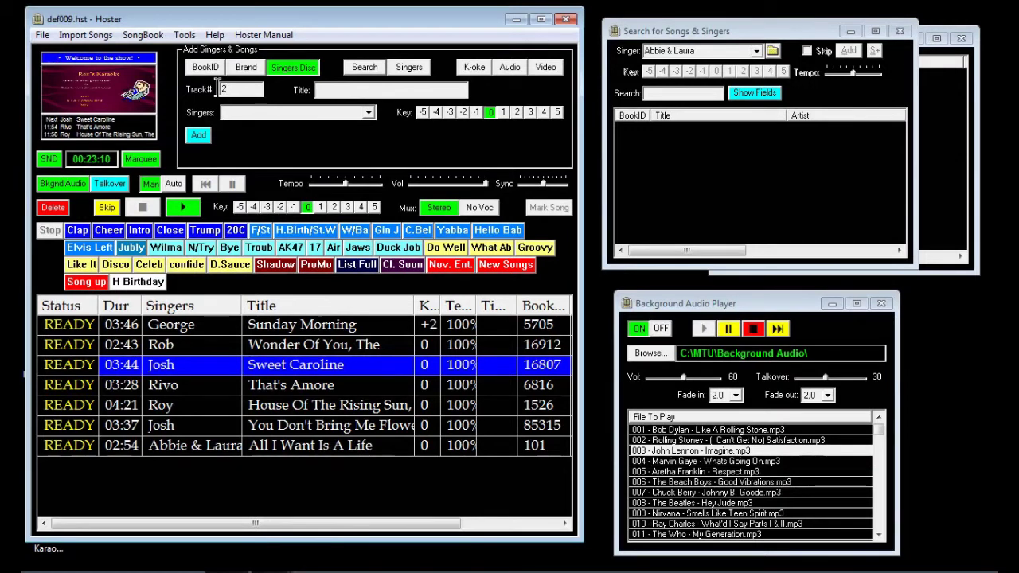
click(326, 90)
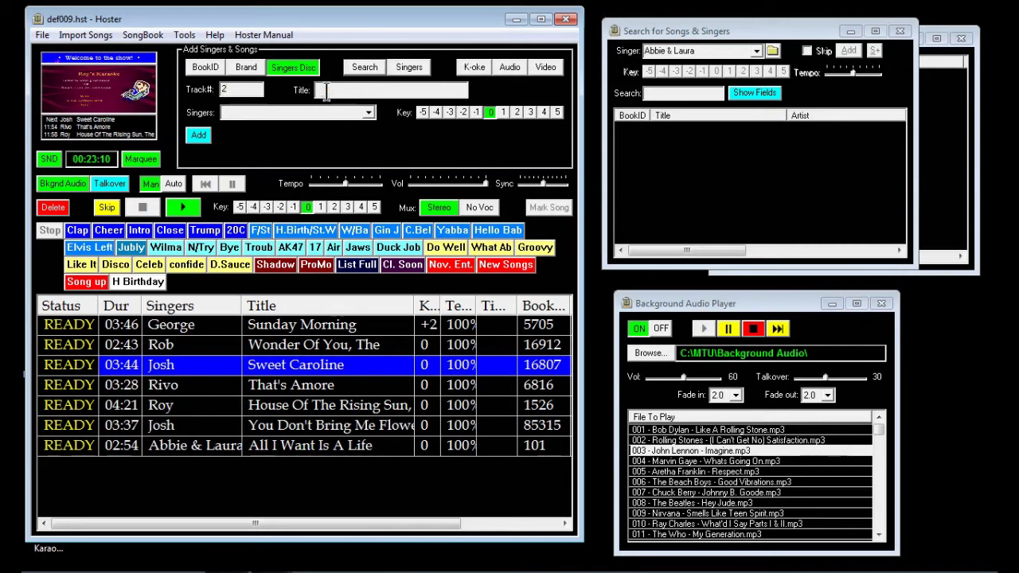
text(Let it)
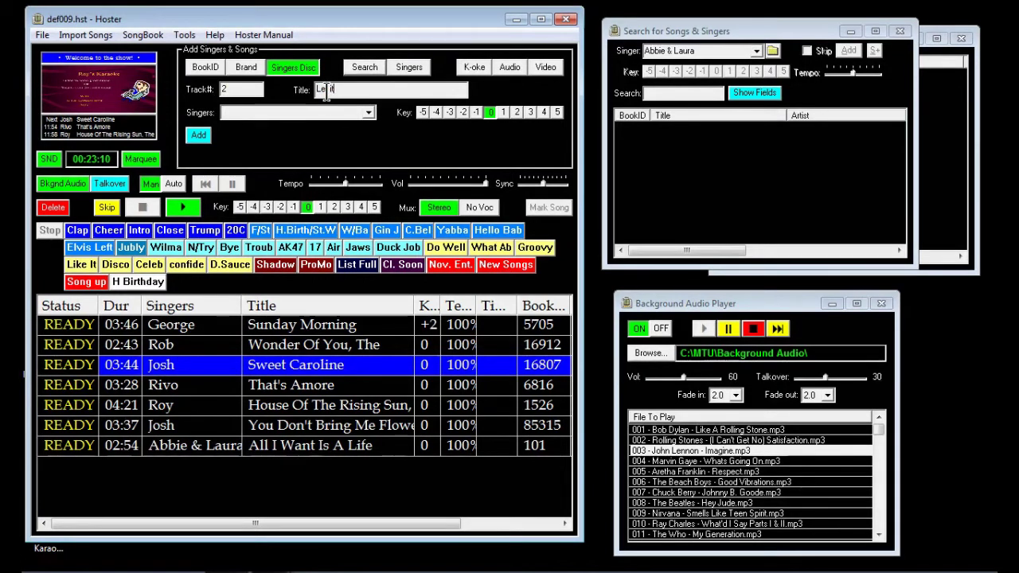
text( go)
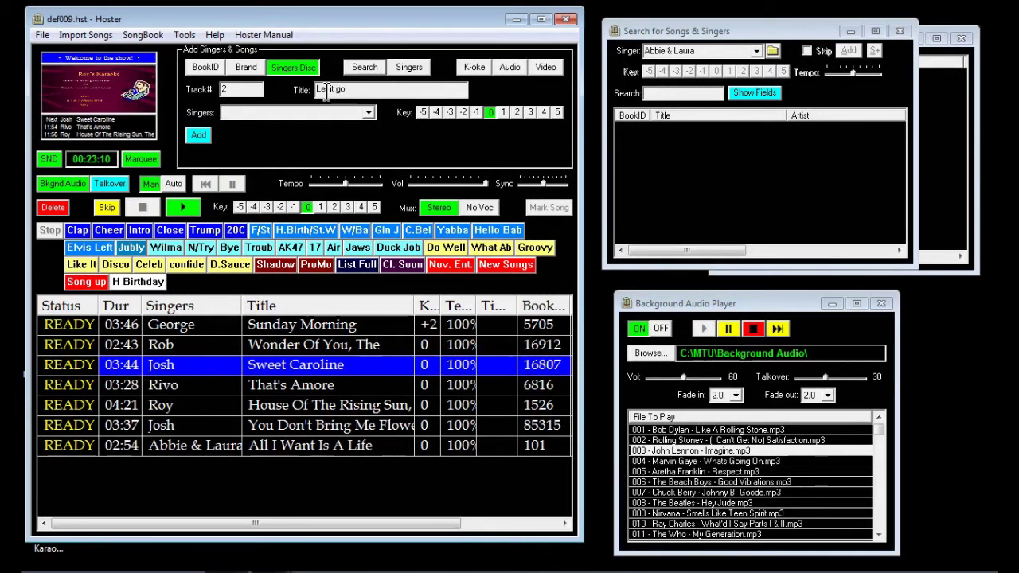
click(367, 113)
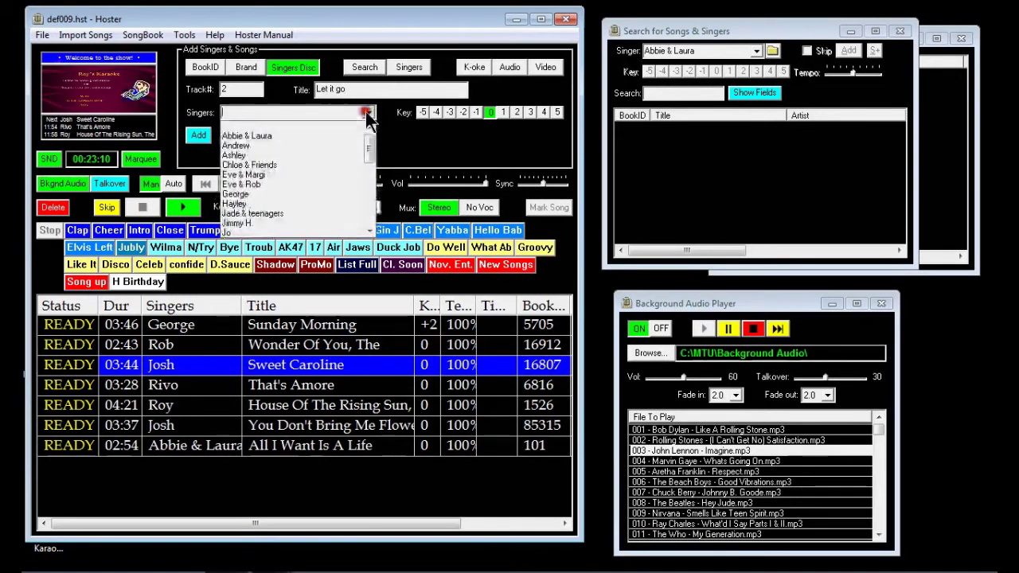
click(271, 164)
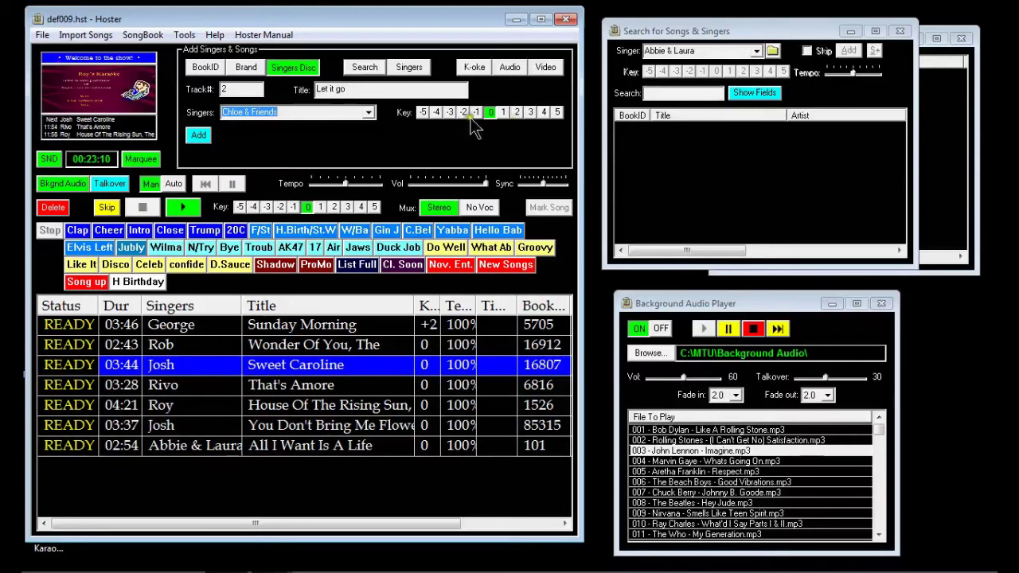
click(199, 135)
click(204, 141)
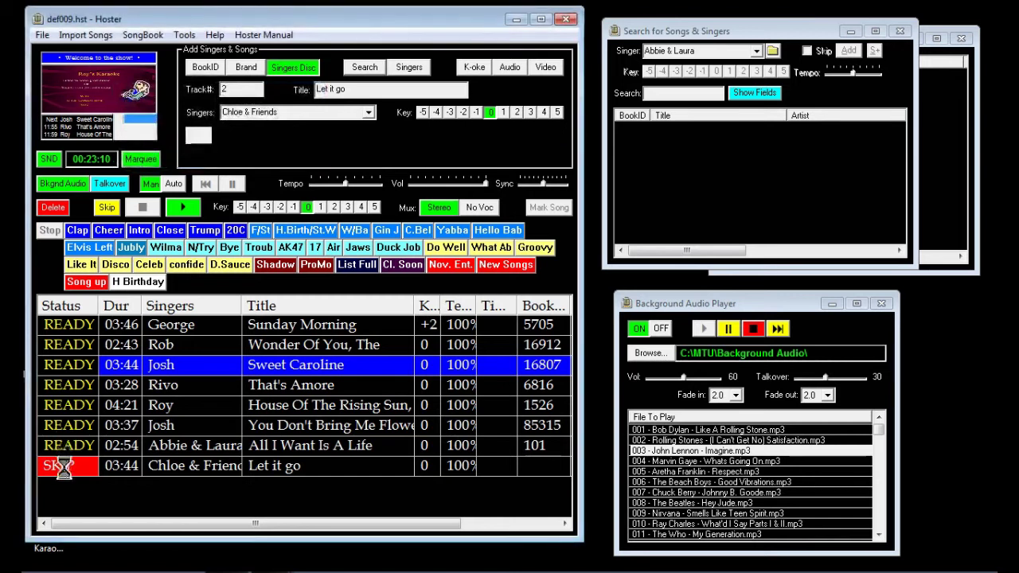
Step: Move the "Let it go" entry to the top of the song list, play it and stop playback
click(121, 467)
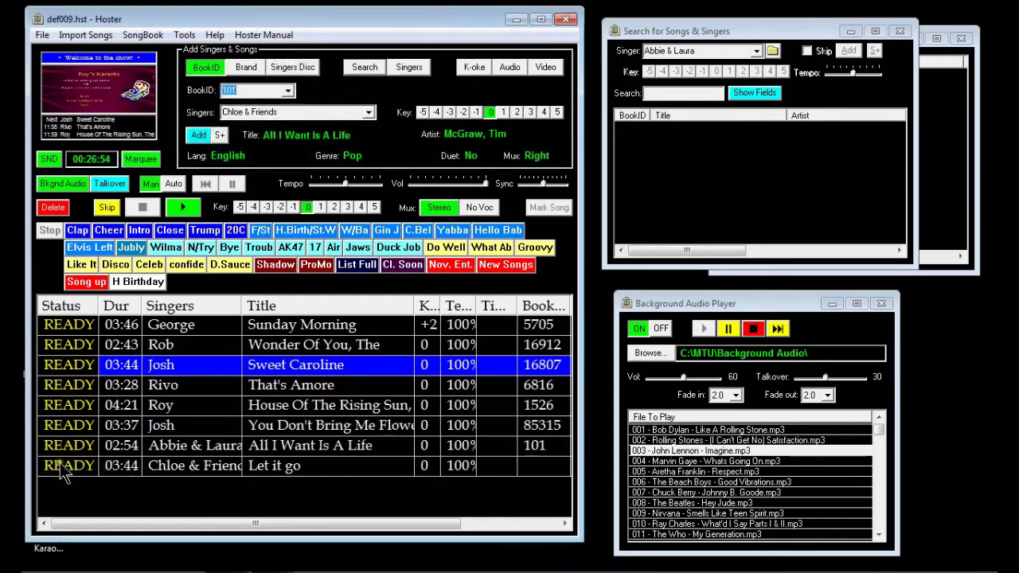
click(294, 467)
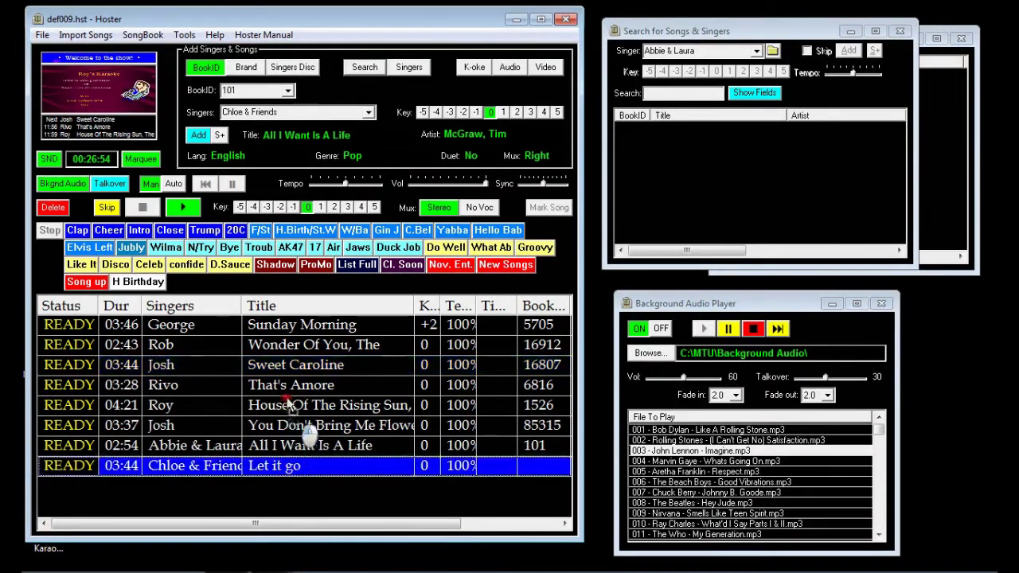
drag(285, 383, 277, 326)
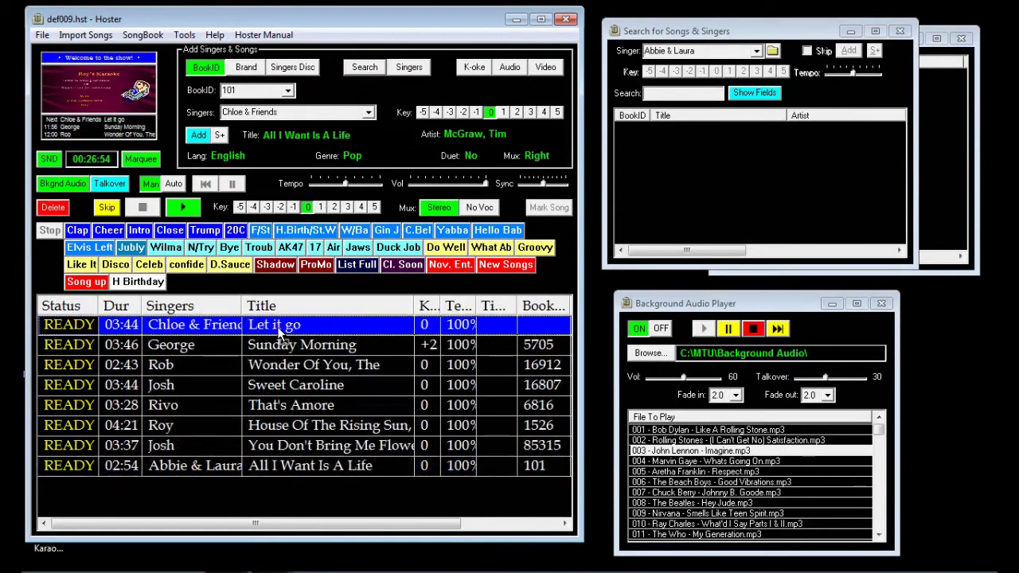
click(189, 208)
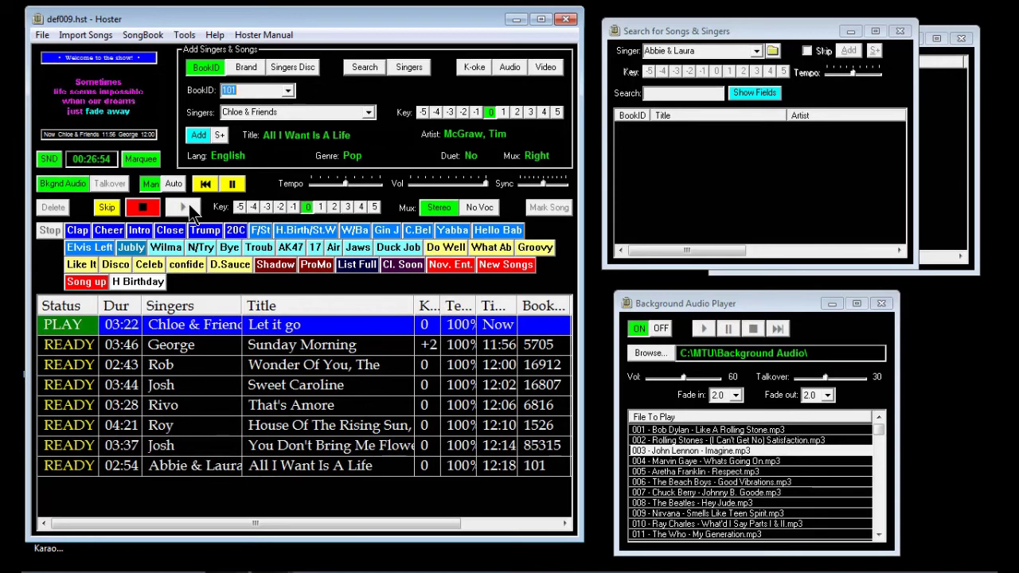
click(143, 208)
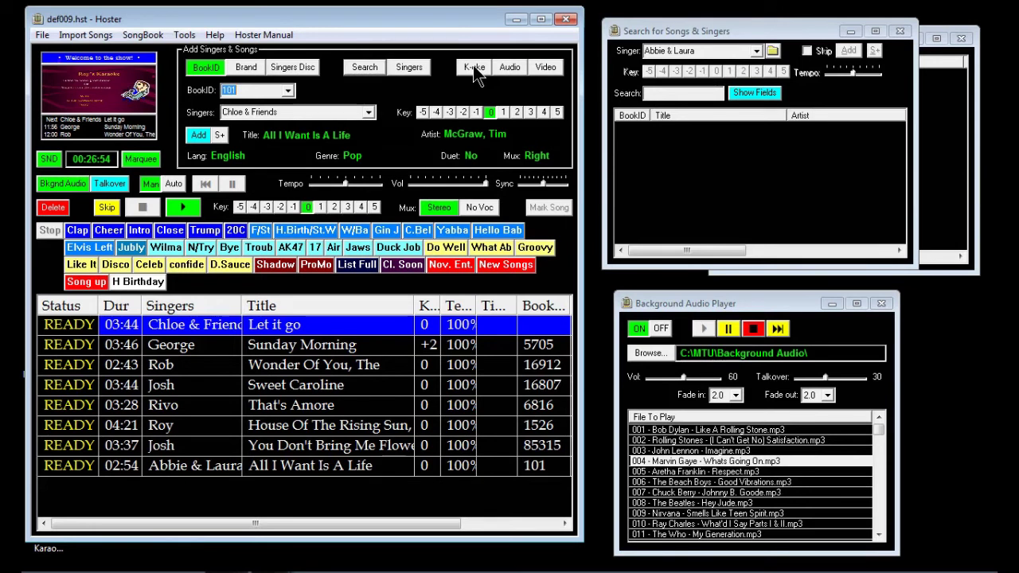
Step: Open the file browser for adding a video song to the songlist and close it without choosing a file
click(547, 67)
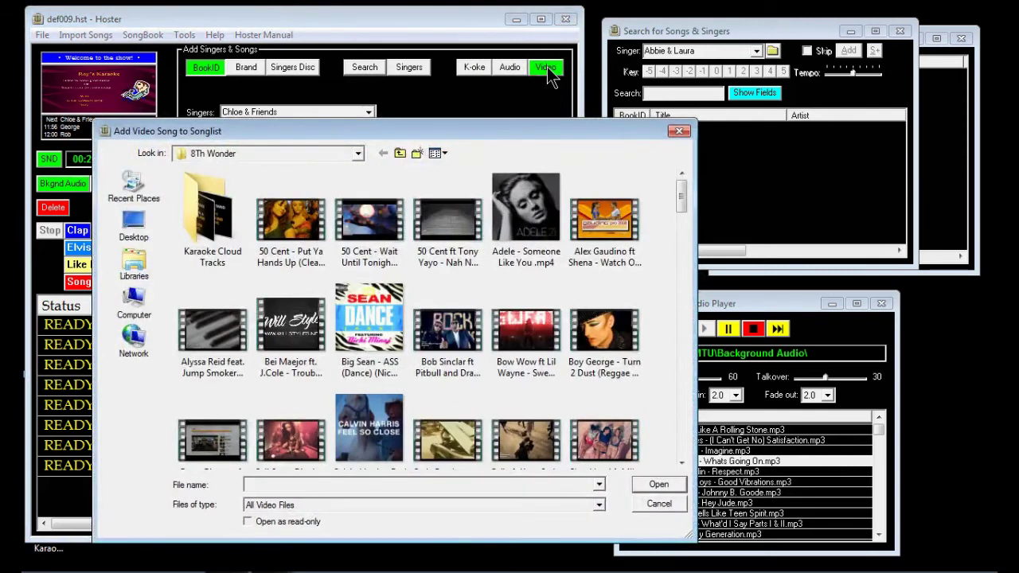
click(678, 131)
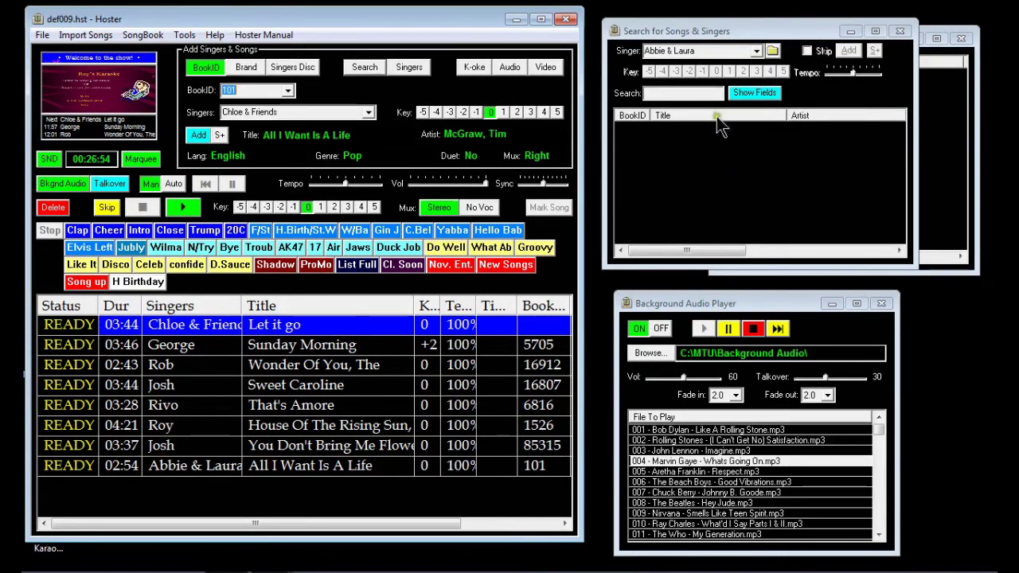
Step: Search the songbook for "50" with the Karaoke and Audio types excluded so that only Video songs are covered
click(660, 93)
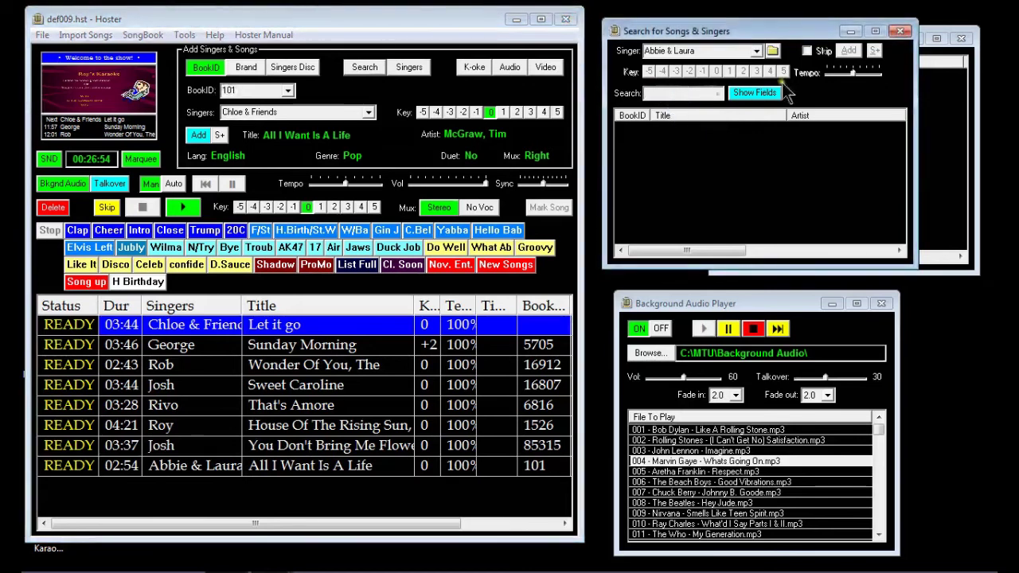
click(752, 94)
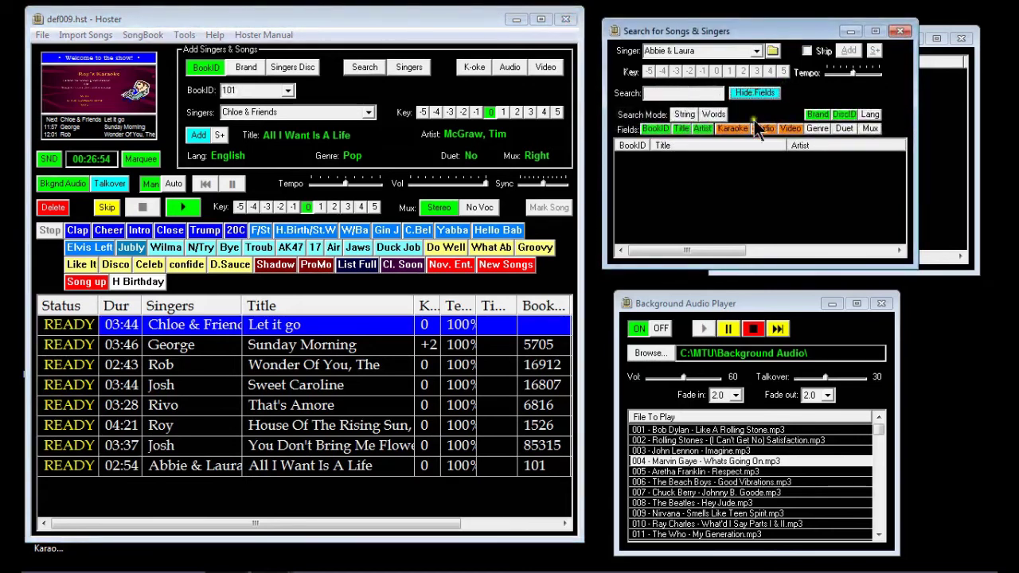
click(731, 127)
click(762, 128)
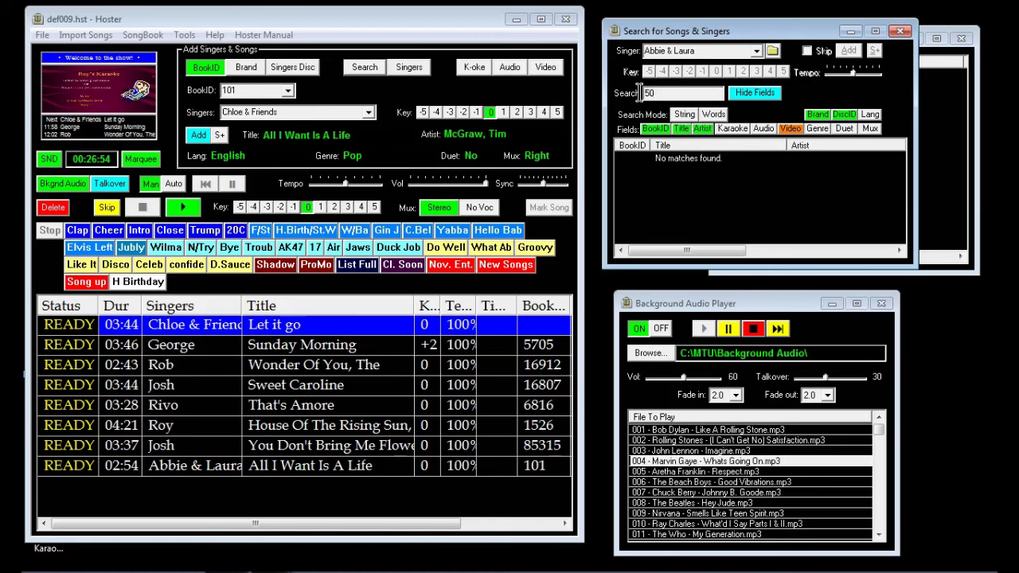
key(Return)
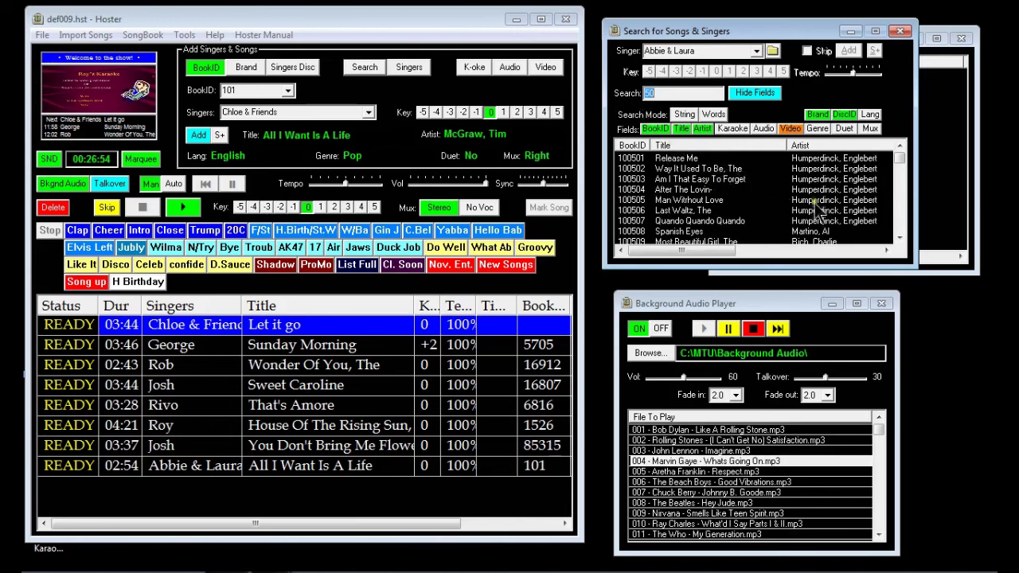
Step: Sort the search results by artist and add 50 Cent's "Do You Think About Me original" to the song list for the selected singer
click(806, 145)
click(807, 158)
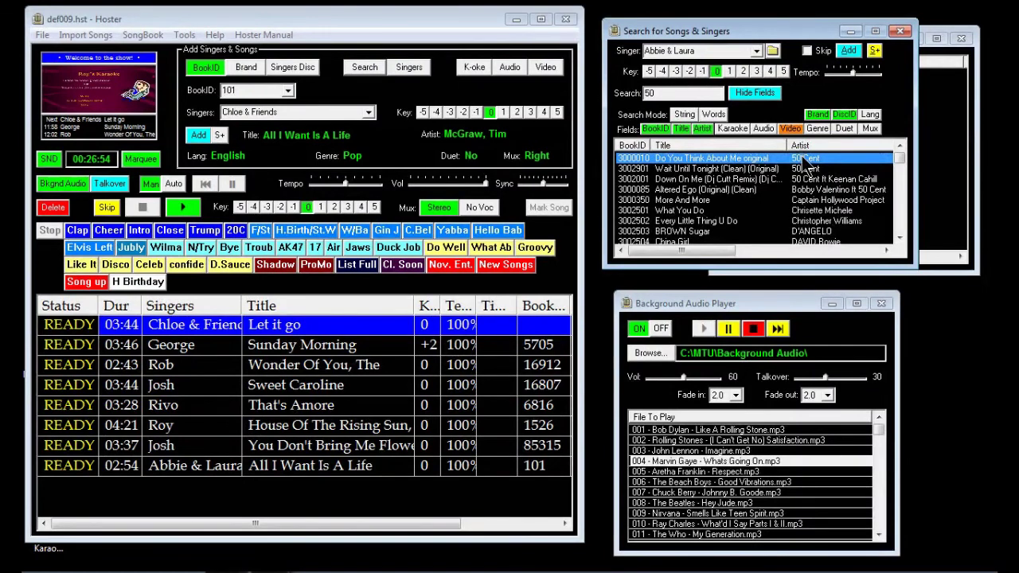
double_click(803, 160)
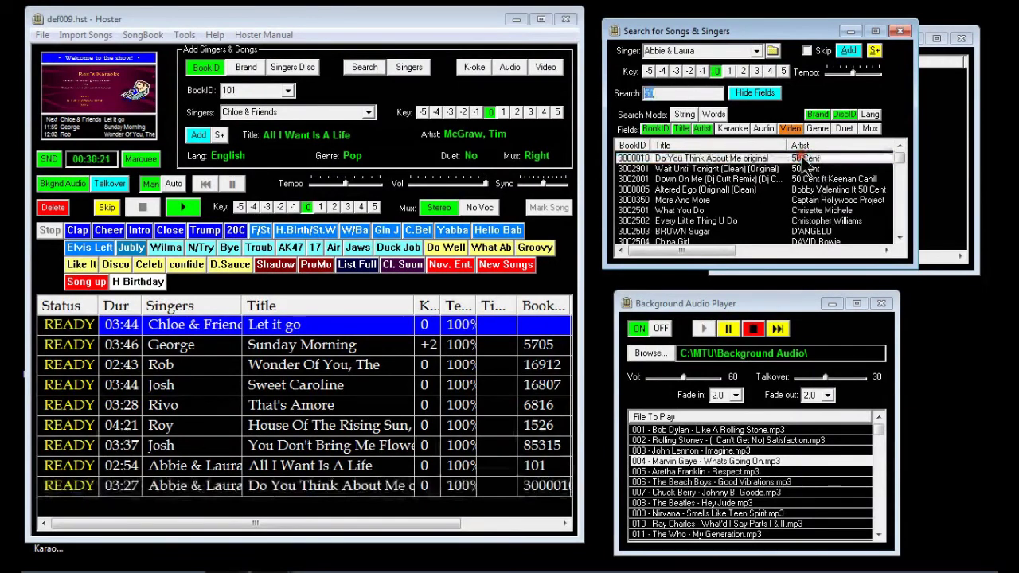
Step: Move the "Do You Think About Me" entry directly above "Sweet Caroline" in the song list and play it
click(331, 484)
drag(315, 451, 285, 390)
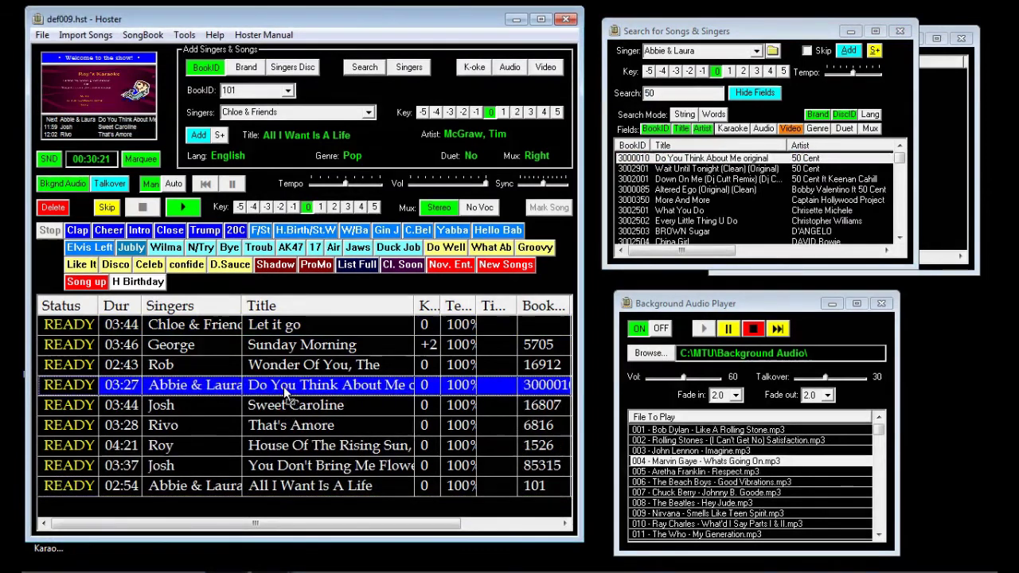
click(184, 209)
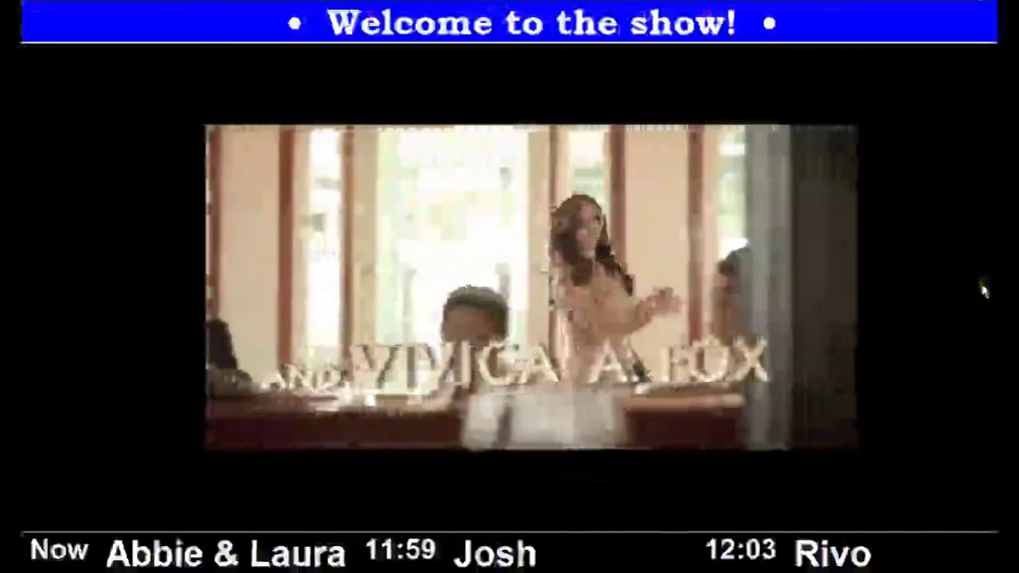
Step: Leave the full-screen video to stop the song's playback, and turn the background audio off
double_click(982, 290)
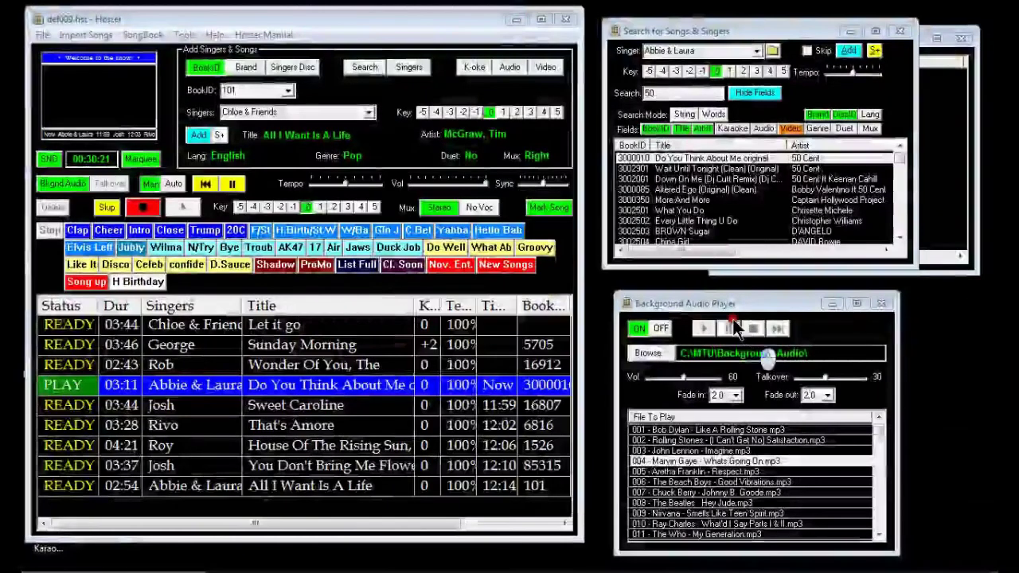
click(139, 209)
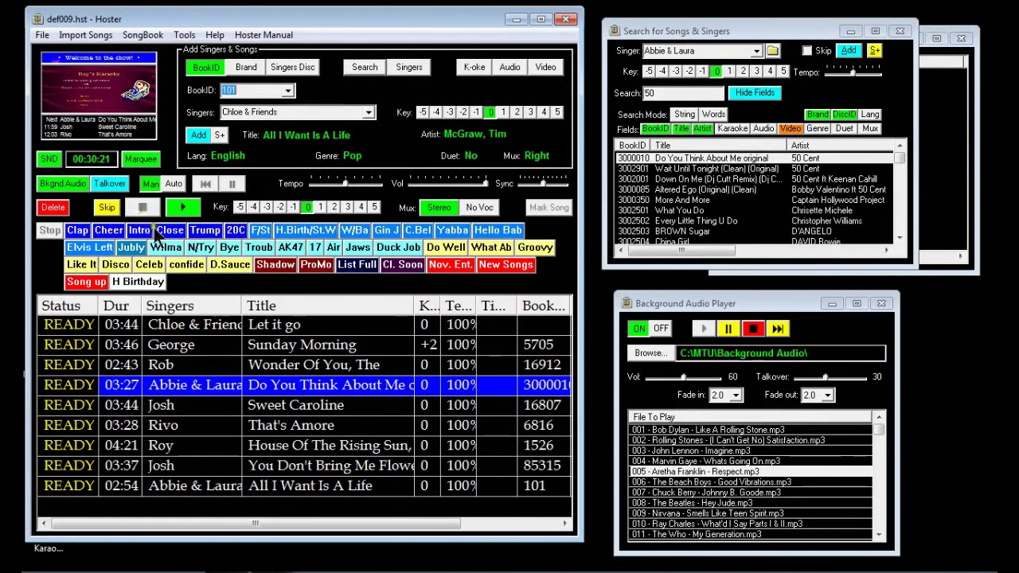
click(660, 329)
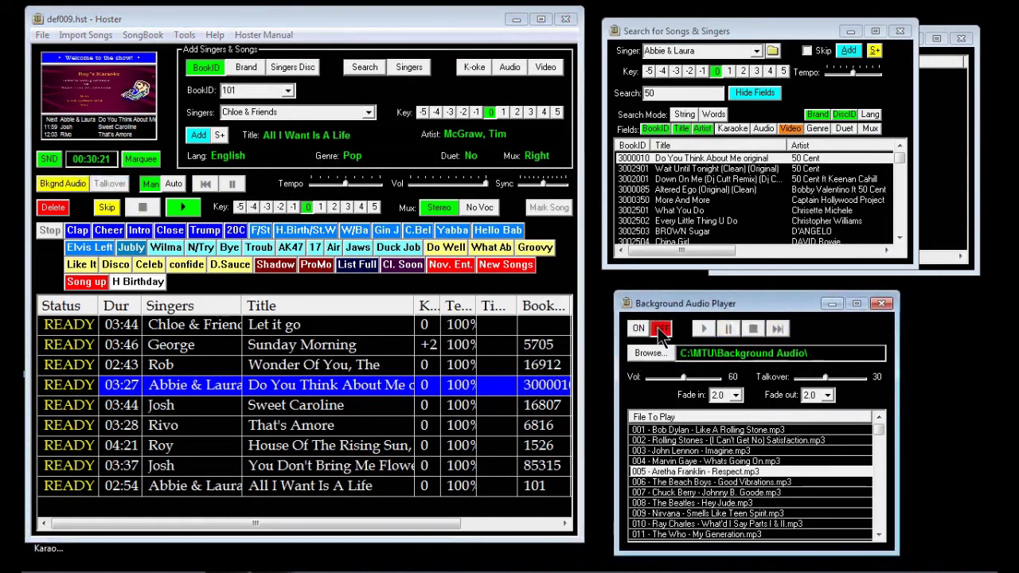